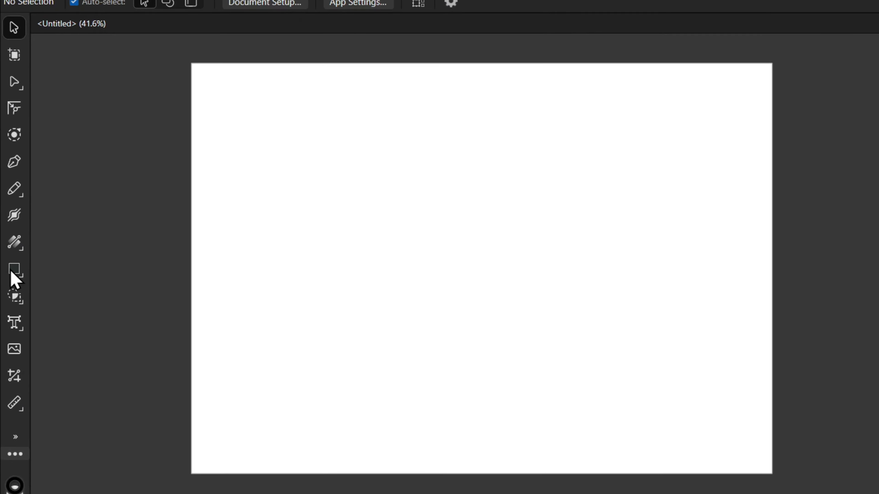
- Draw a large QR code shape on the blank page and shift it slightly toward the page's centre
click(13, 271)
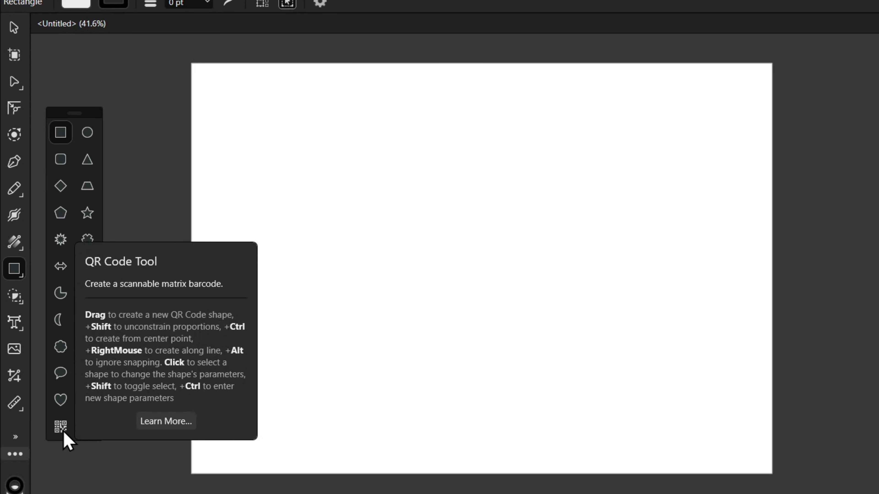
click(61, 427)
drag(307, 133, 638, 343)
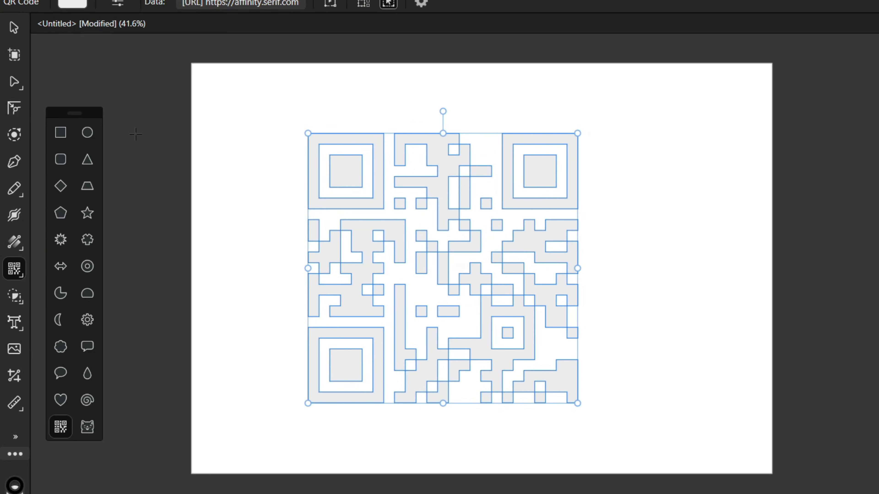
click(14, 28)
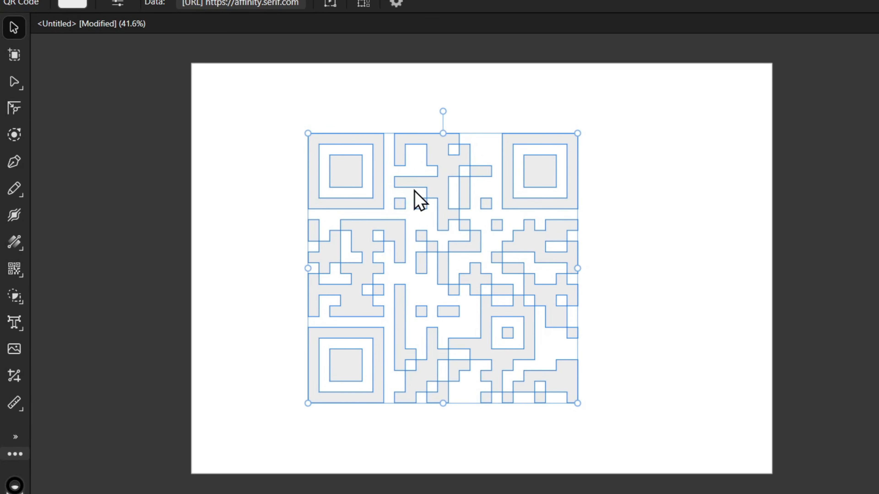
drag(448, 210, 477, 215)
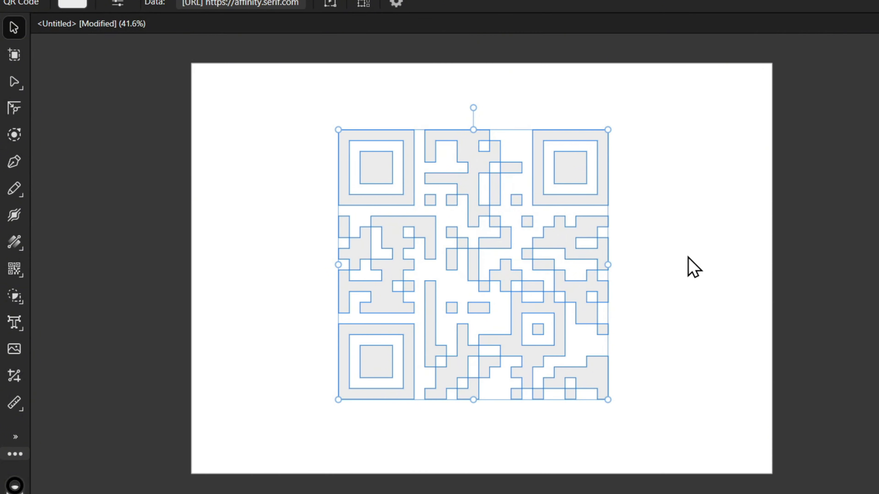
click(689, 268)
click(512, 259)
click(645, 253)
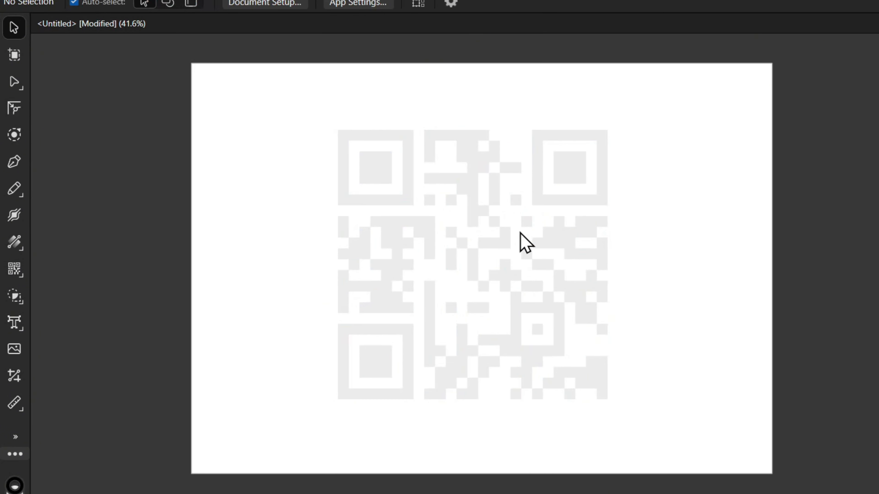
click(522, 241)
click(683, 241)
click(486, 239)
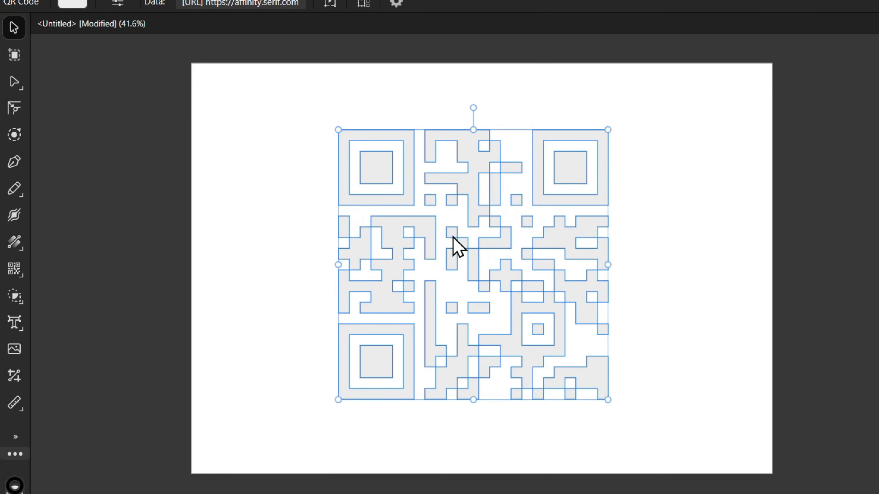
click(692, 229)
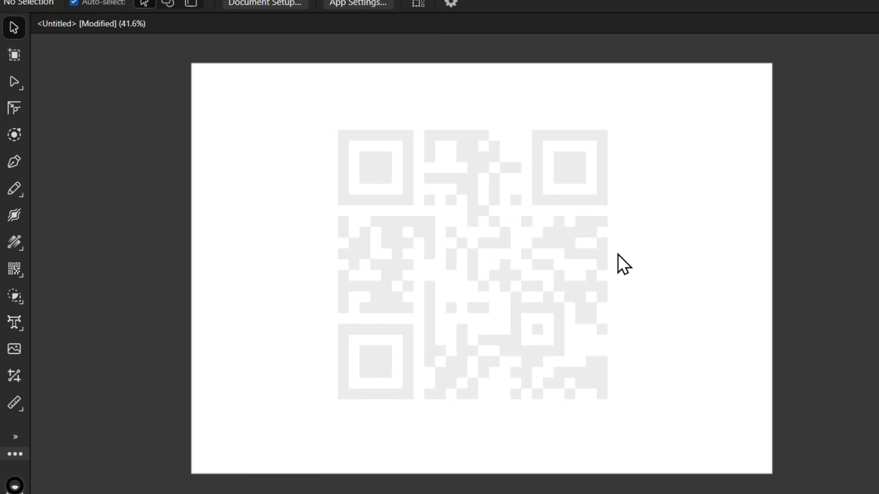
- Change the QR code's fill colour to black, leaving its stroke alone
click(499, 203)
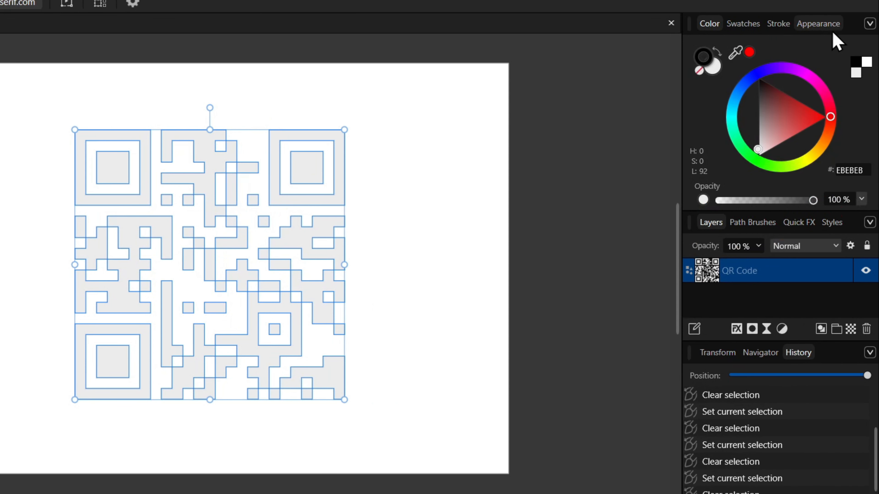
click(827, 22)
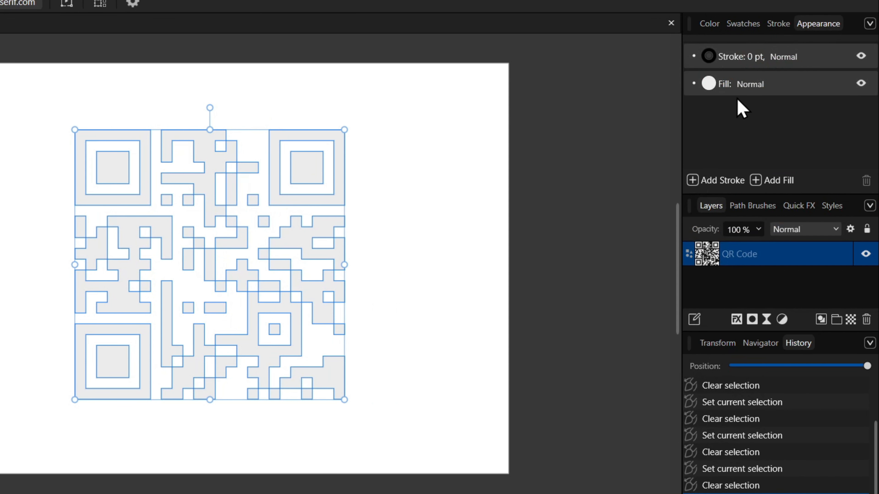
click(712, 84)
click(712, 87)
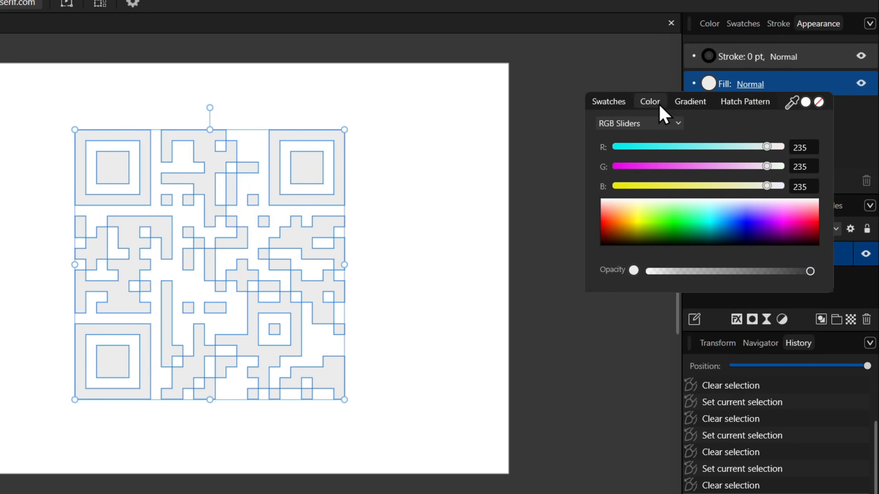
click(619, 102)
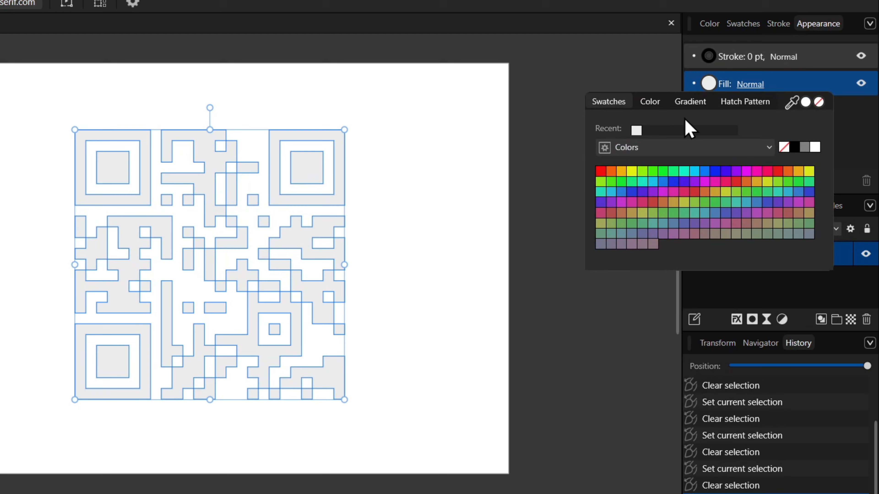
click(795, 147)
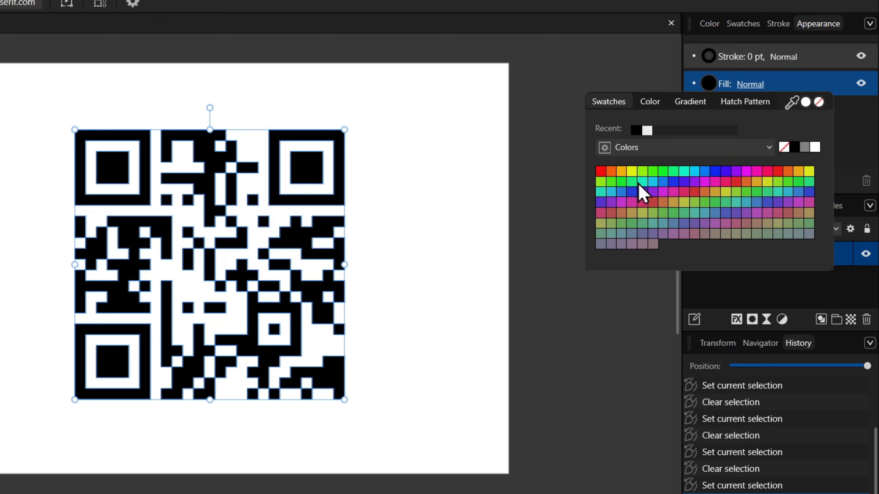
click(414, 232)
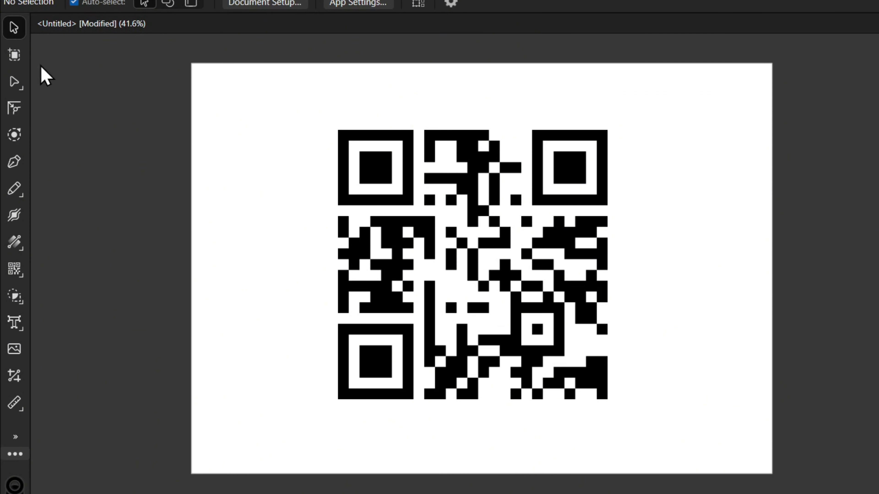
click(435, 250)
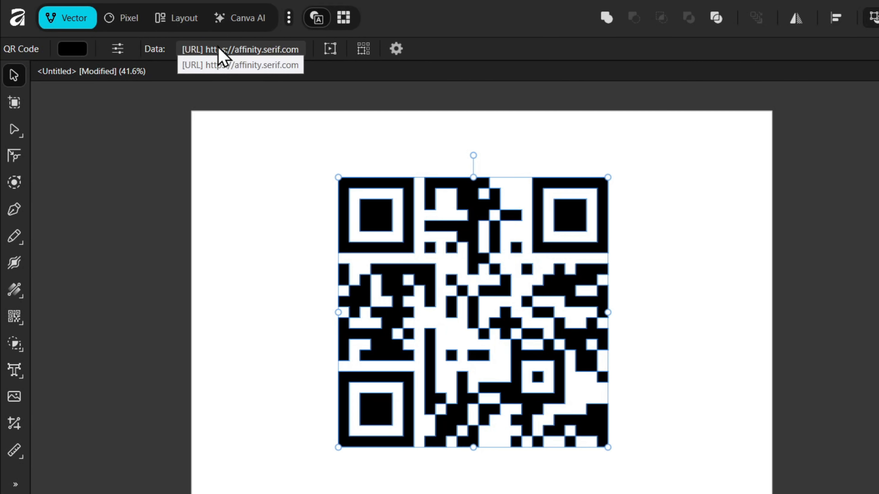
click(250, 50)
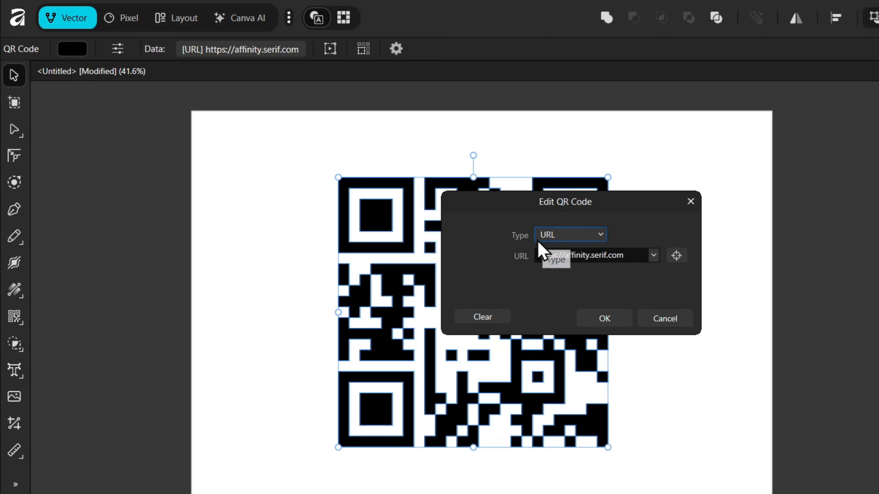
click(601, 236)
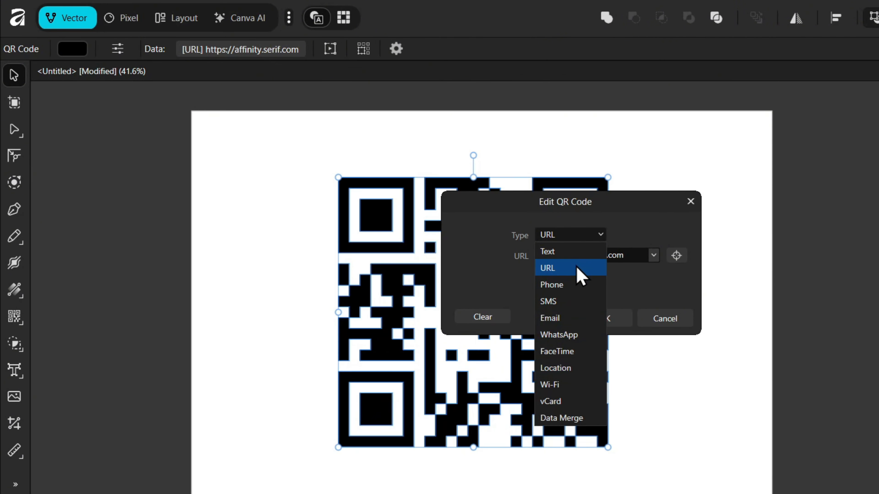
click(581, 274)
click(622, 258)
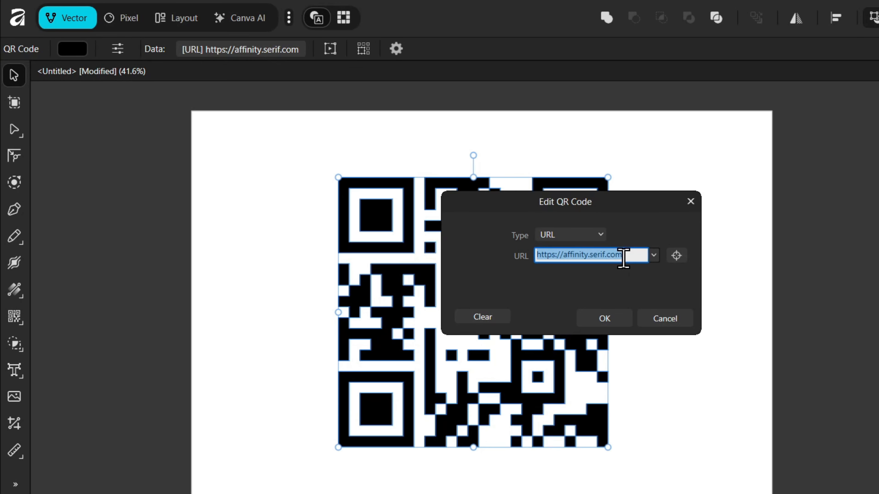
text(www)
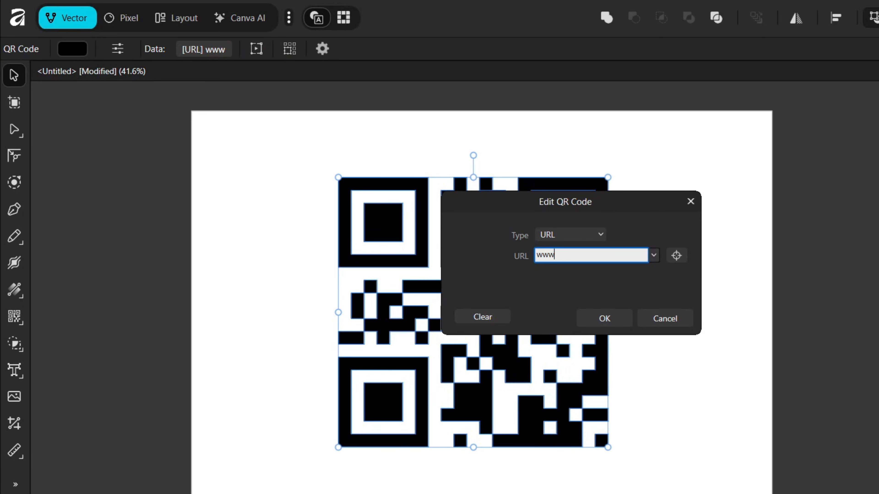
text(.google)
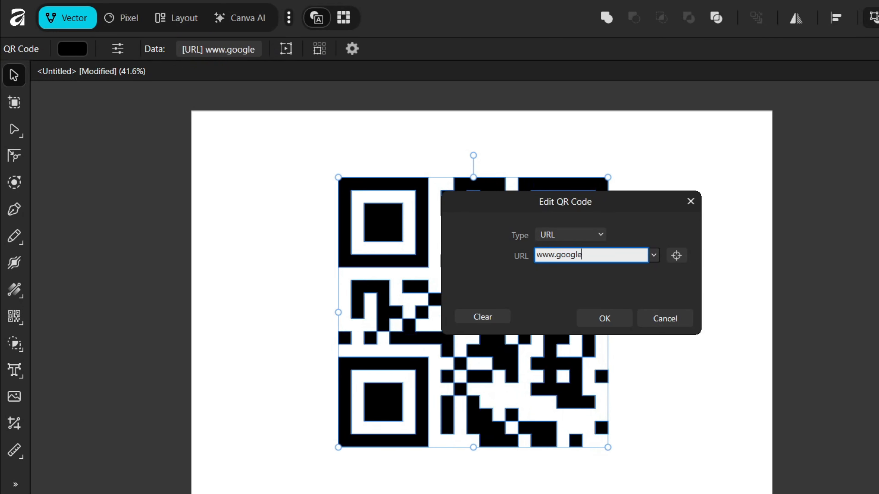
text(.com)
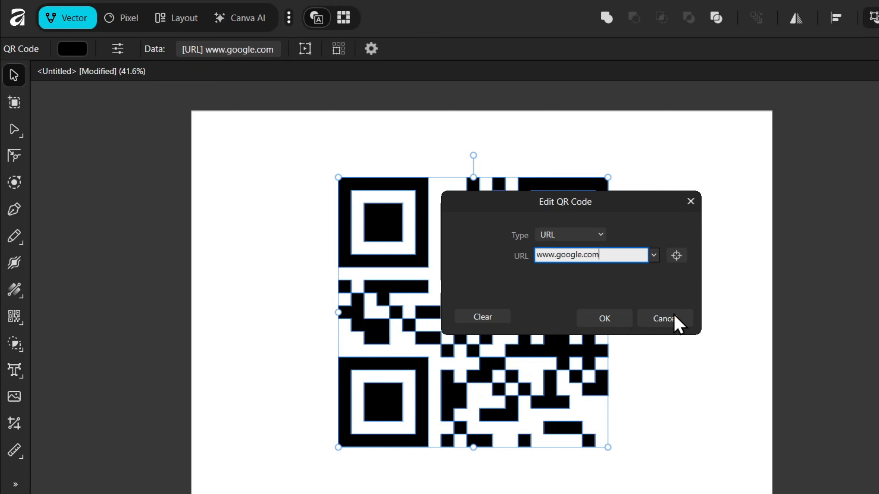
click(606, 320)
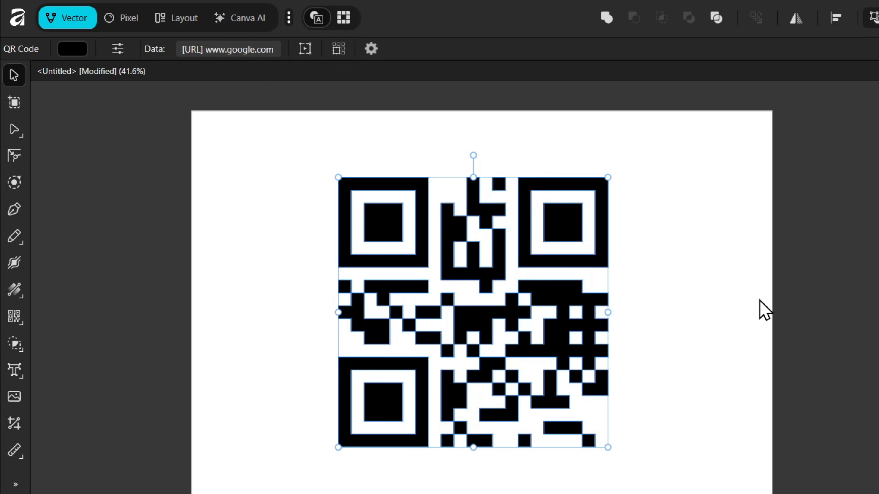
click(672, 305)
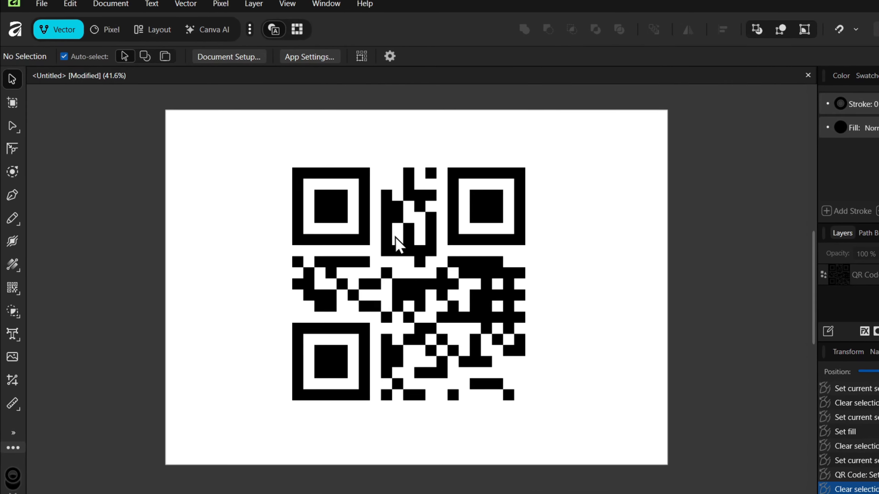
- Reopen the QR code's data settings and review its content type options
click(372, 237)
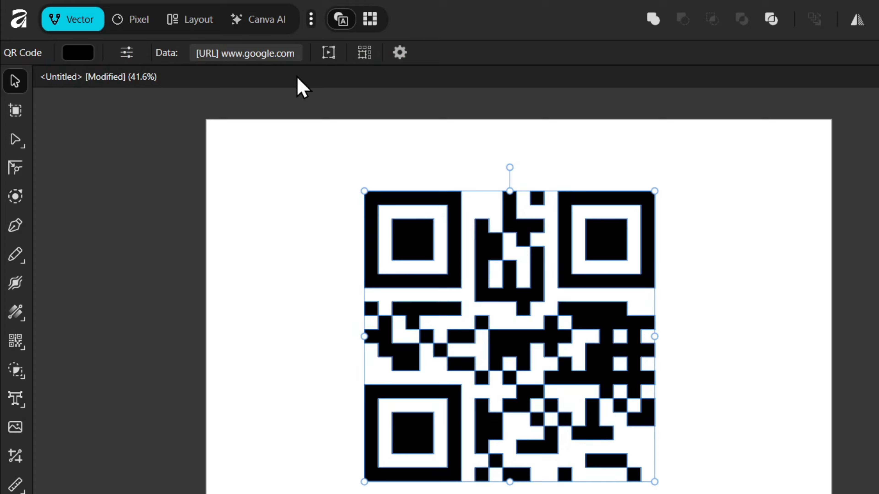
click(282, 55)
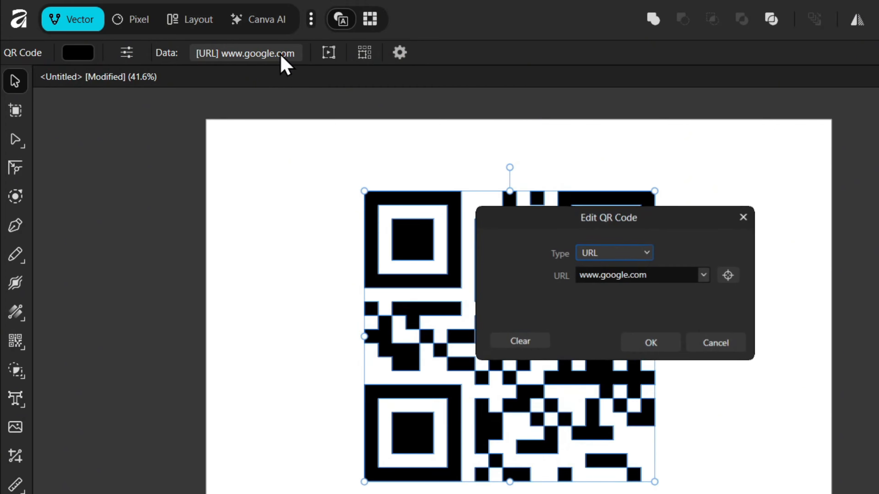
click(651, 253)
click(726, 253)
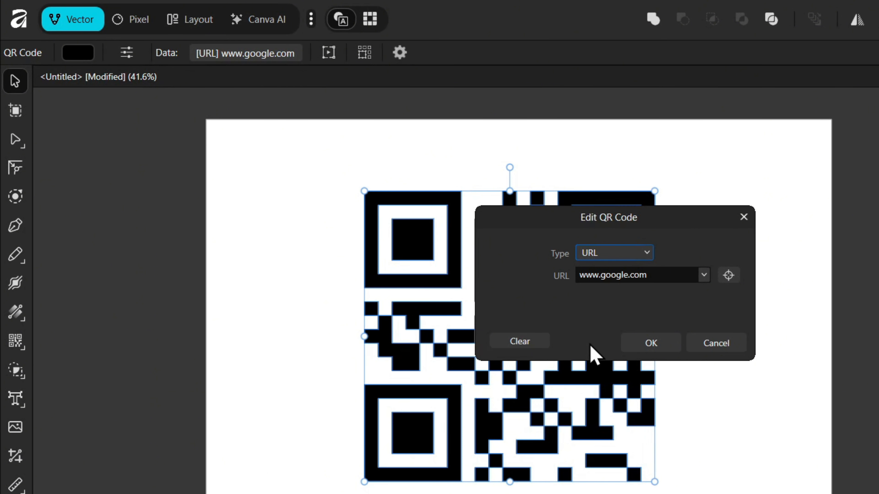
click(649, 343)
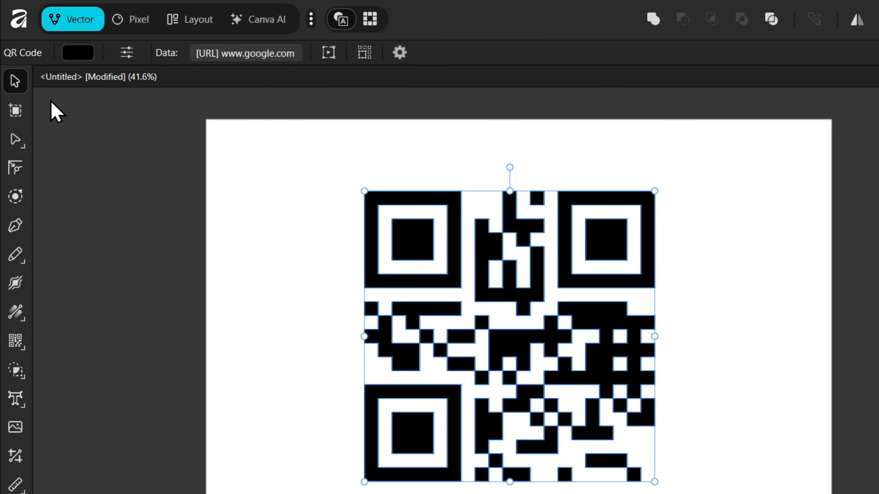
click(250, 218)
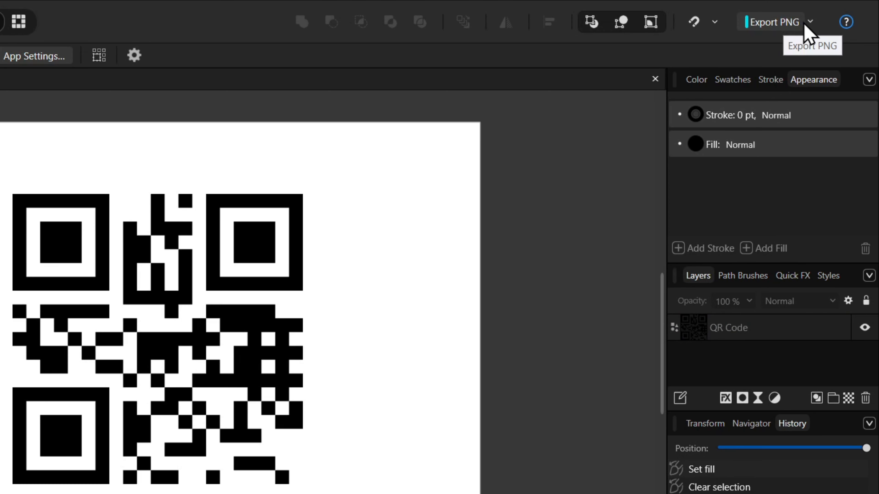
click(811, 24)
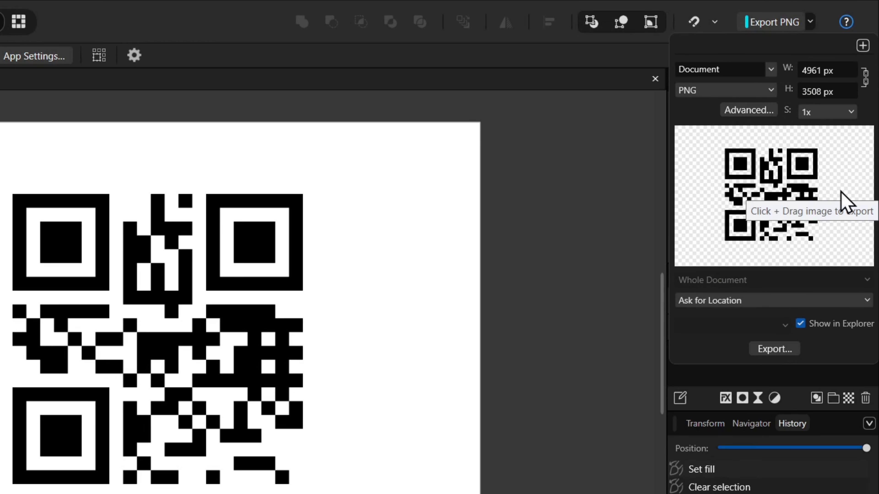
click(763, 26)
click(763, 24)
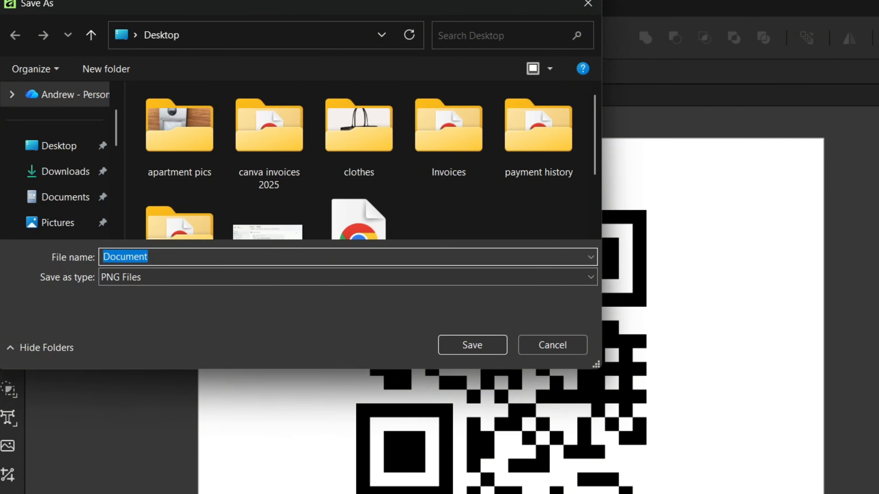
click(545, 347)
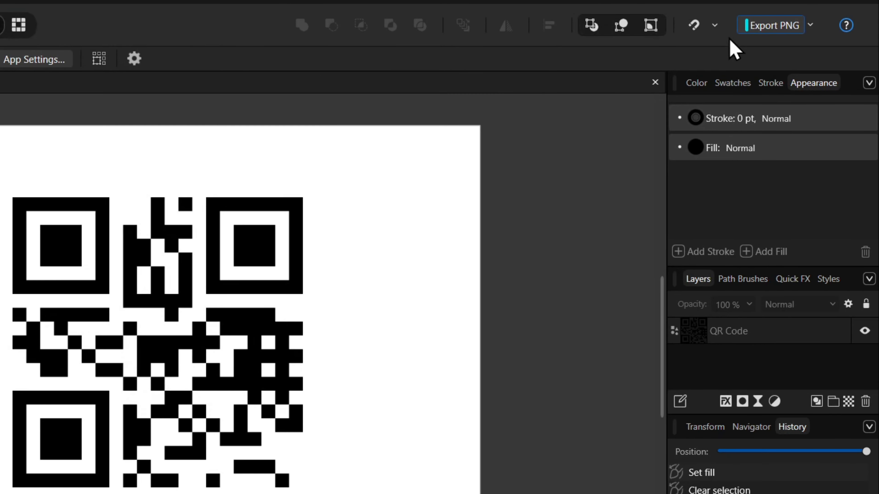
- Examine the file formats available for exporting the document
click(811, 27)
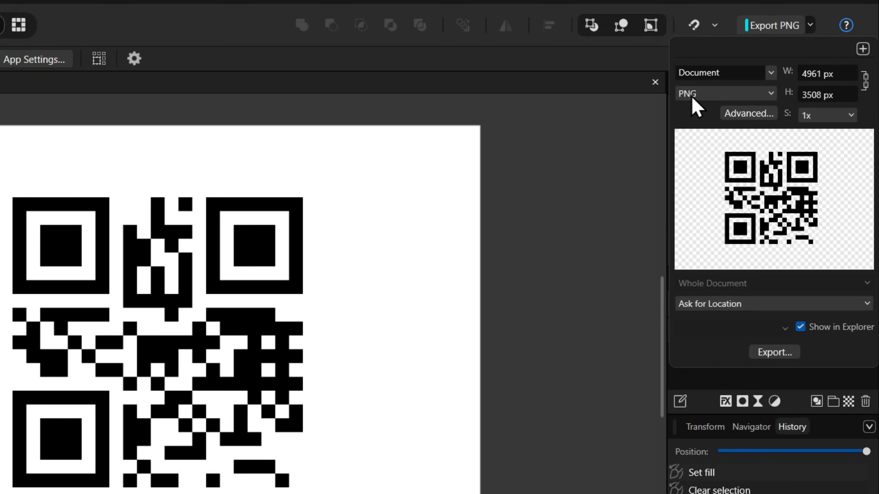
click(769, 95)
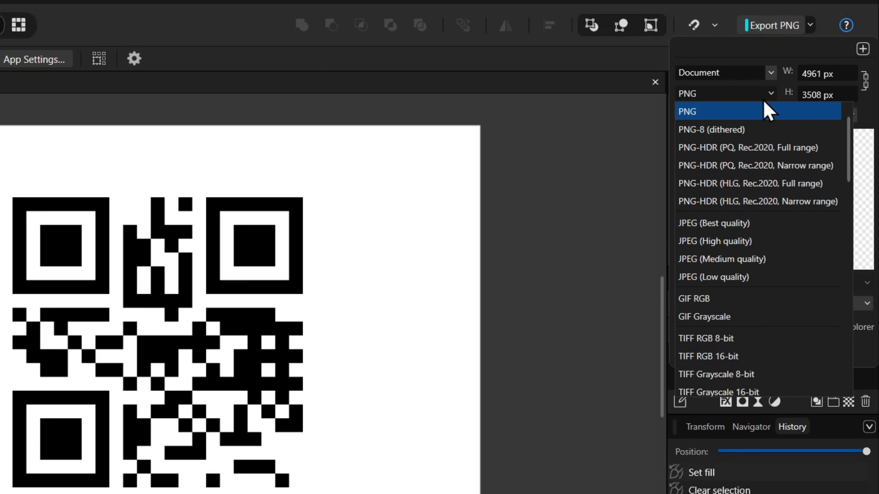
scroll(684, 270, down, 2)
scroll(759, 330, down, 5)
scroll(777, 314, up, 6)
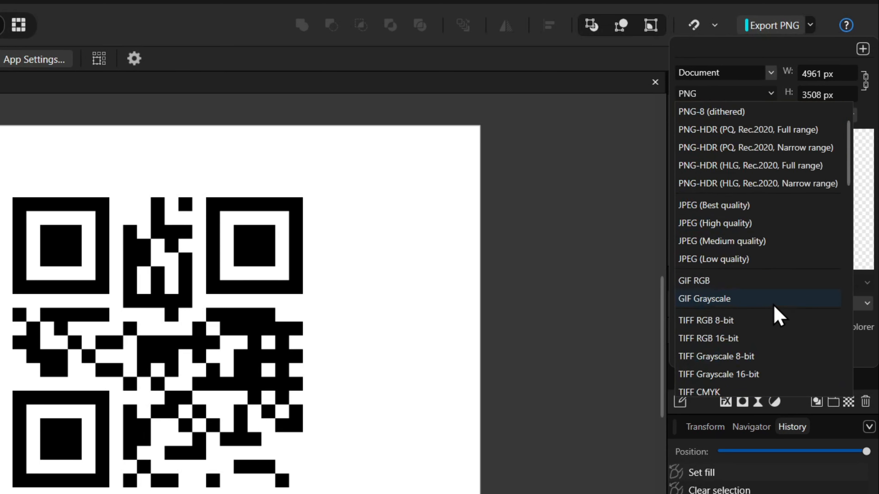
scroll(778, 303, down, 12)
scroll(773, 284, up, 5)
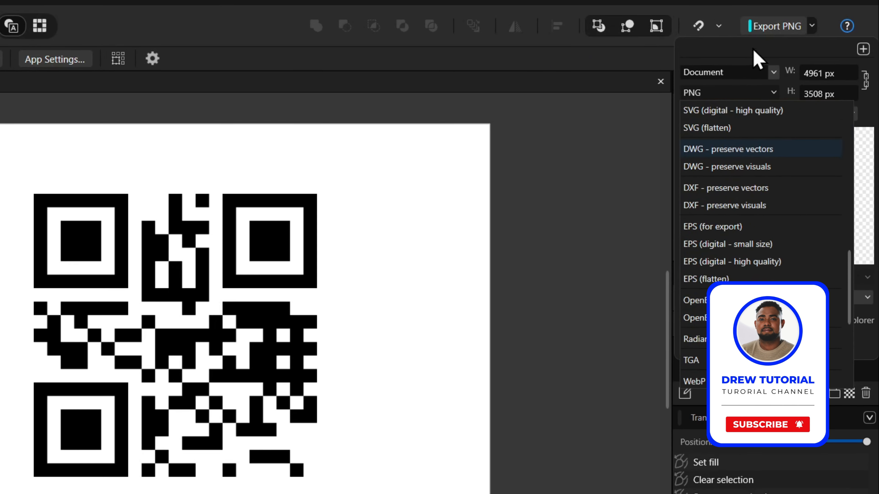